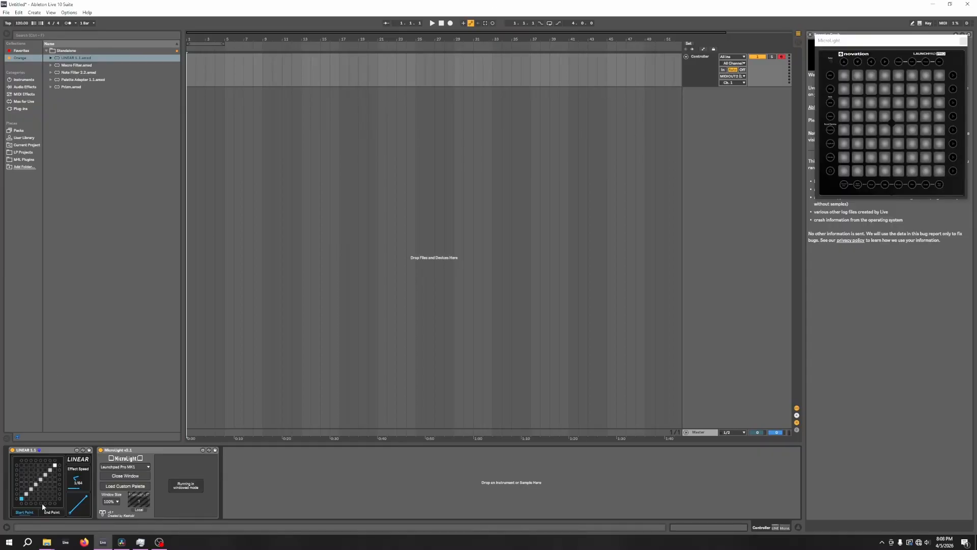
Set the LINEAR start point to the first column's third pad and the end point to the last column's seventh pad.
{"action": "left_click", "coordinate": [32, 456]}
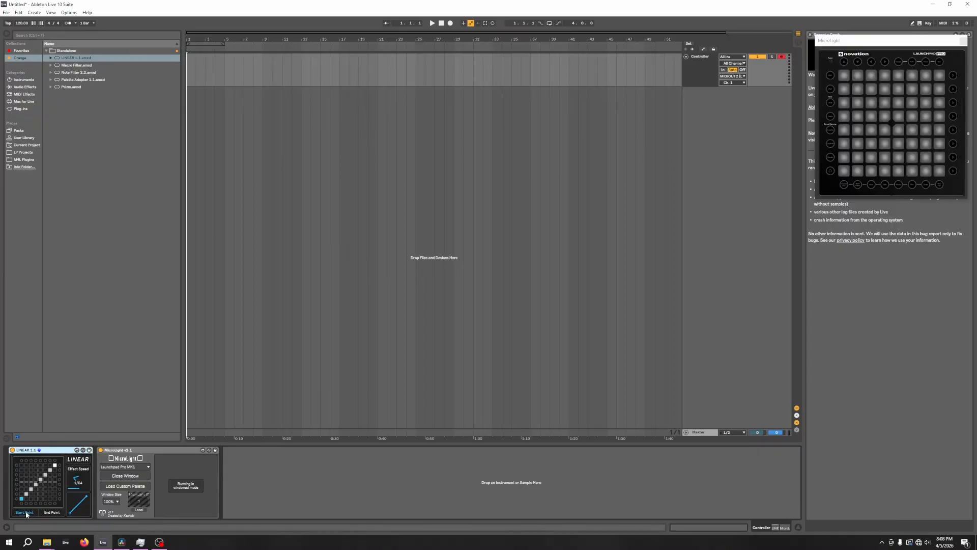
{"action": "left_click", "coordinate": [49, 513]}
{"action": "left_click", "coordinate": [24, 513]}
{"action": "left_click", "coordinate": [22, 475]}
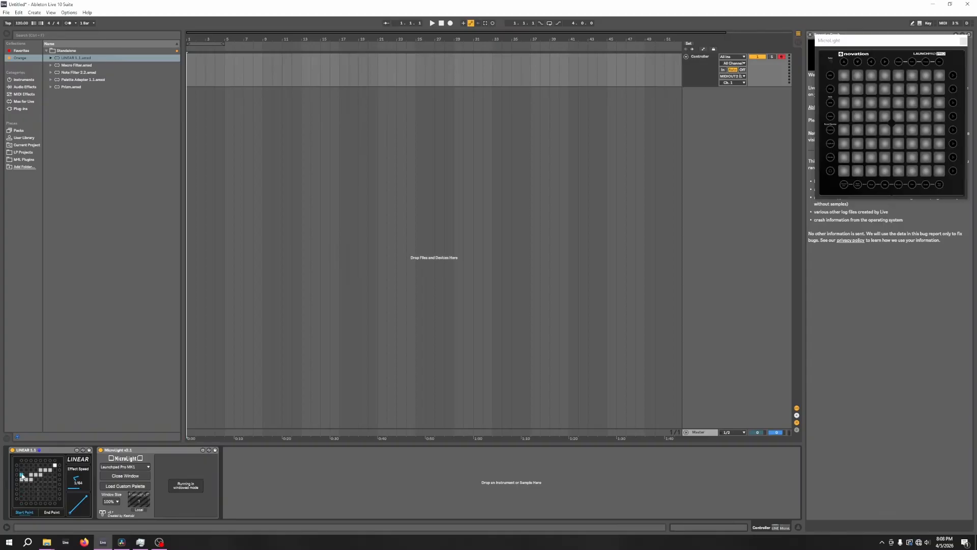
{"action": "left_click", "coordinate": [50, 514]}
{"action": "left_click", "coordinate": [53, 495]}
Try several LINEAR start points on the pads and side buttons around the grid's upper-left area.
{"action": "left_click", "coordinate": [24, 512]}
{"action": "left_click", "coordinate": [17, 465]}
{"action": "left_click", "coordinate": [31, 475]}
{"action": "left_click", "coordinate": [21, 469]}
{"action": "left_click", "coordinate": [21, 466]}
{"action": "left_click", "coordinate": [22, 484]}
{"action": "left_click", "coordinate": [17, 480]}
Run the LINEAR path from the bottom-left pad to the side button beside the top row, bending its curve downward and adjusting the effect speed.
{"action": "left_click", "coordinate": [59, 465]}
{"action": "left_click_drag", "start_coordinate": [77, 502], "coordinate": [77, 512]}
{"action": "left_click", "coordinate": [21, 498]}
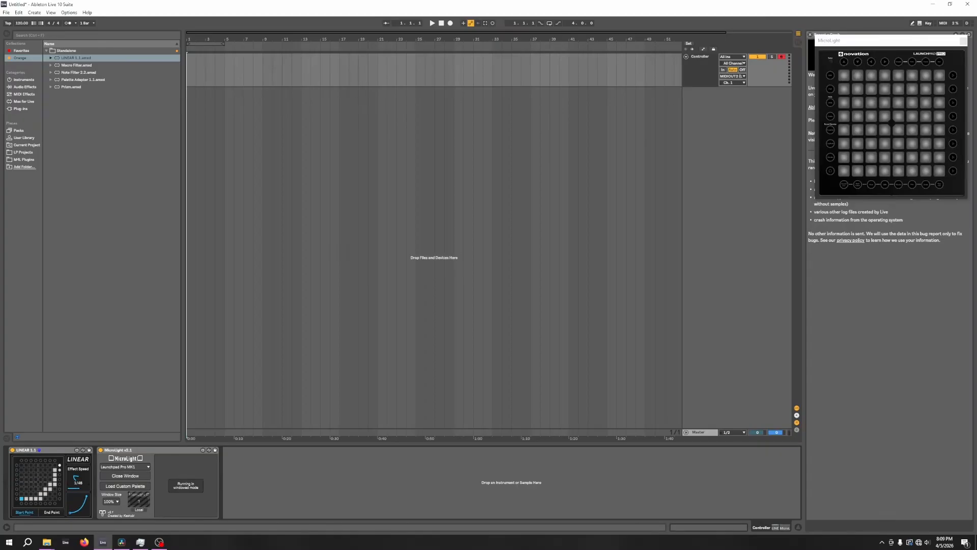
{"action": "left_click_drag", "start_coordinate": [78, 477], "coordinate": [80, 485]}
{"action": "left_click_drag", "start_coordinate": [74, 490], "coordinate": [79, 489]}
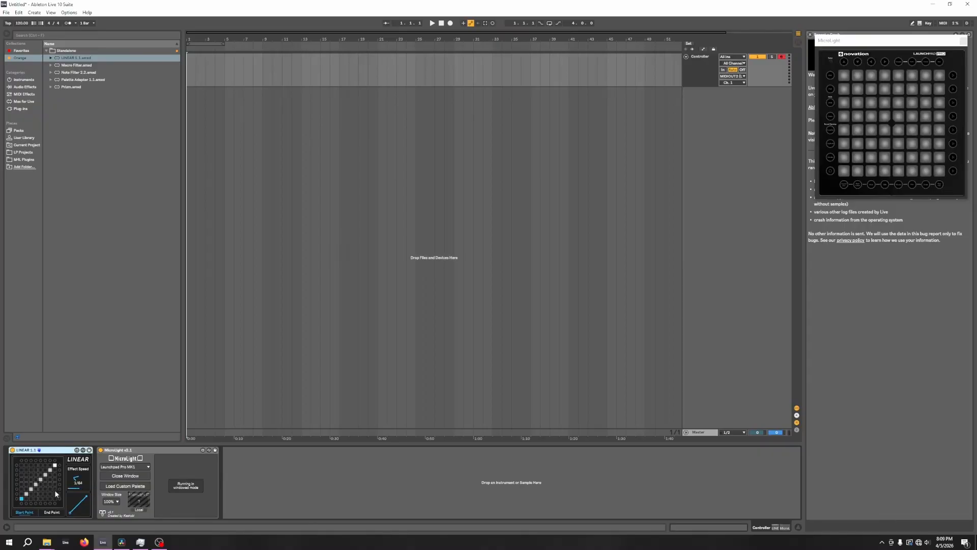
Set the LINEAR end point to the last column's fifth pad and insert a second LINEAR 1.1 device directly after it.
{"action": "left_click", "coordinate": [60, 492]}
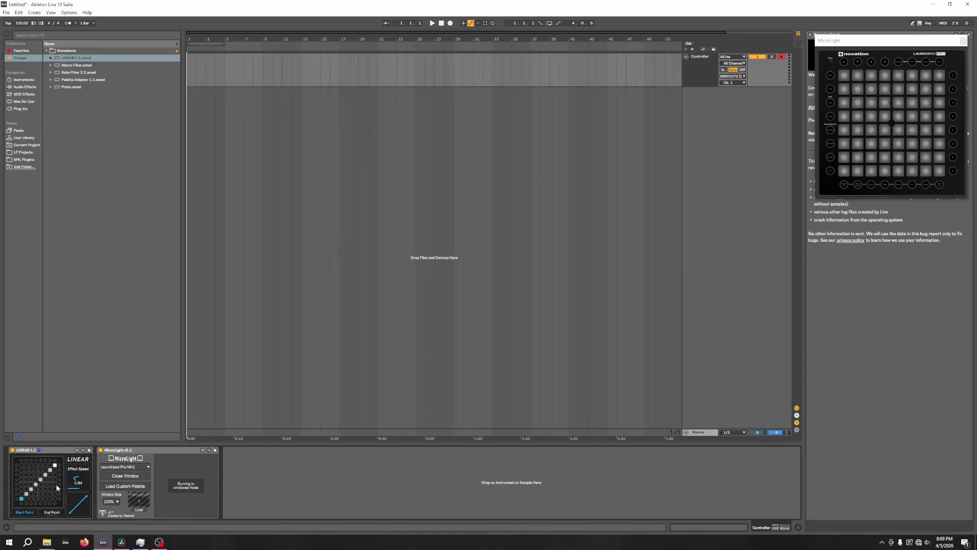
{"action": "left_click", "coordinate": [55, 485]}
{"action": "left_click_drag", "start_coordinate": [67, 58], "coordinate": [97, 481]}
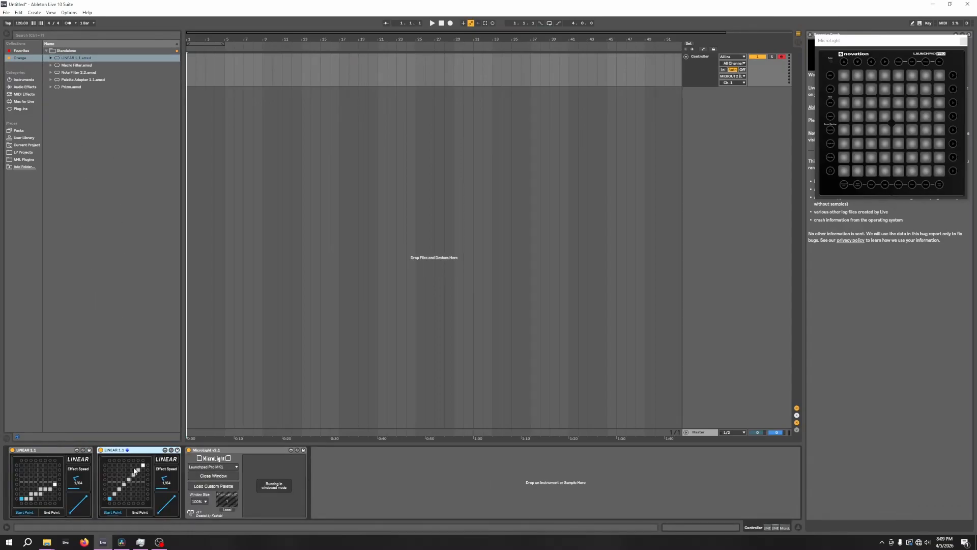
Run the second LINEAR path from the last column's fifth pad to the top-left pad, and bend the curves of both devices.
{"action": "left_click", "coordinate": [143, 479]}
{"action": "left_click", "coordinate": [143, 484]}
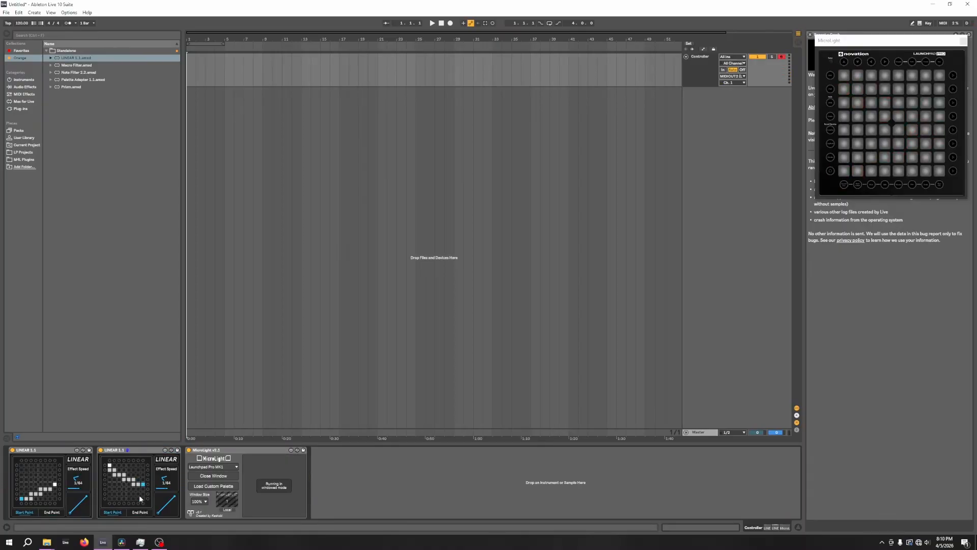
{"action": "left_click_drag", "start_coordinate": [166, 508], "coordinate": [166, 500]}
{"action": "left_click_drag", "start_coordinate": [83, 508], "coordinate": [81, 505]}
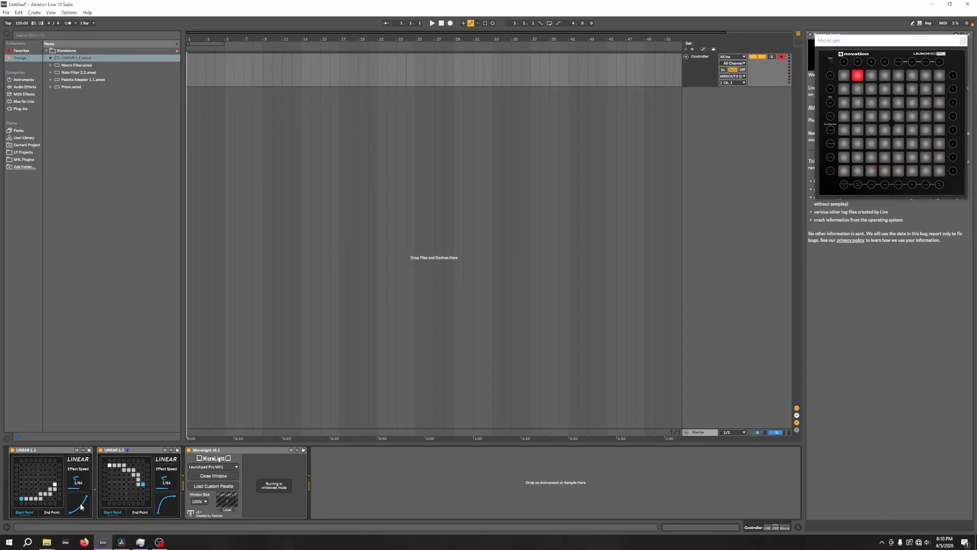
Insert the Macro Filter device before MicroLight and group it into a MIDI Effect Rack.
{"action": "left_click_drag", "start_coordinate": [76, 66], "coordinate": [8, 492]}
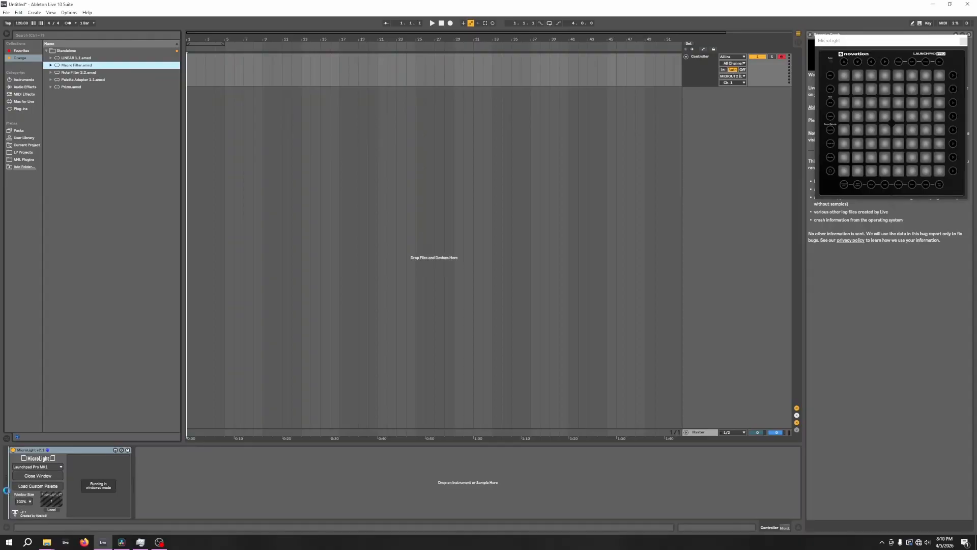
{"action": "key", "text": "ctrl+g"}
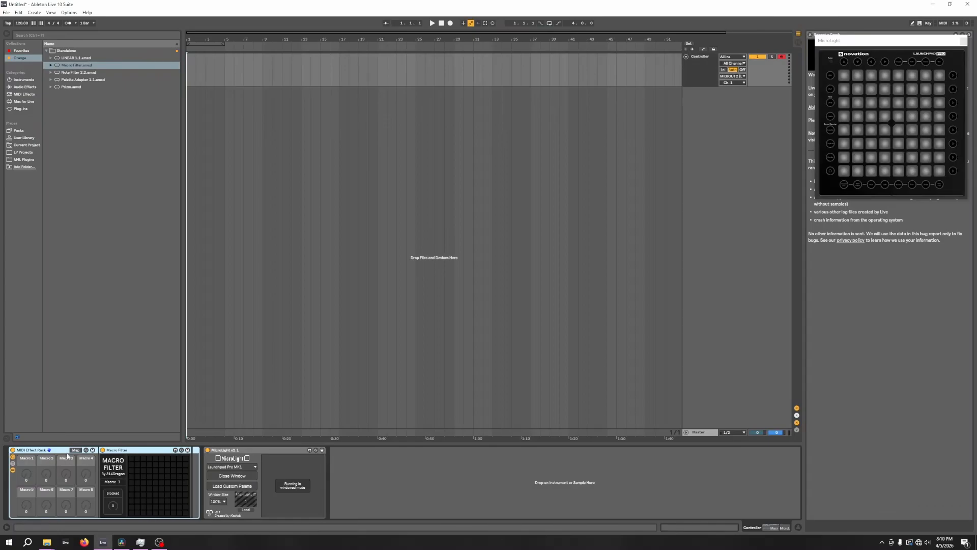
{"action": "left_click", "coordinate": [135, 461]}
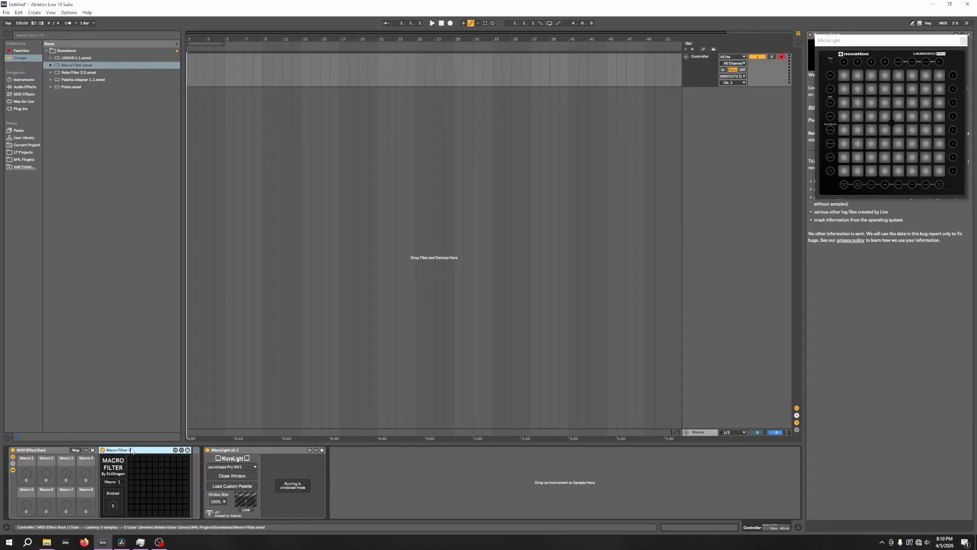
{"action": "left_click", "coordinate": [118, 481]}
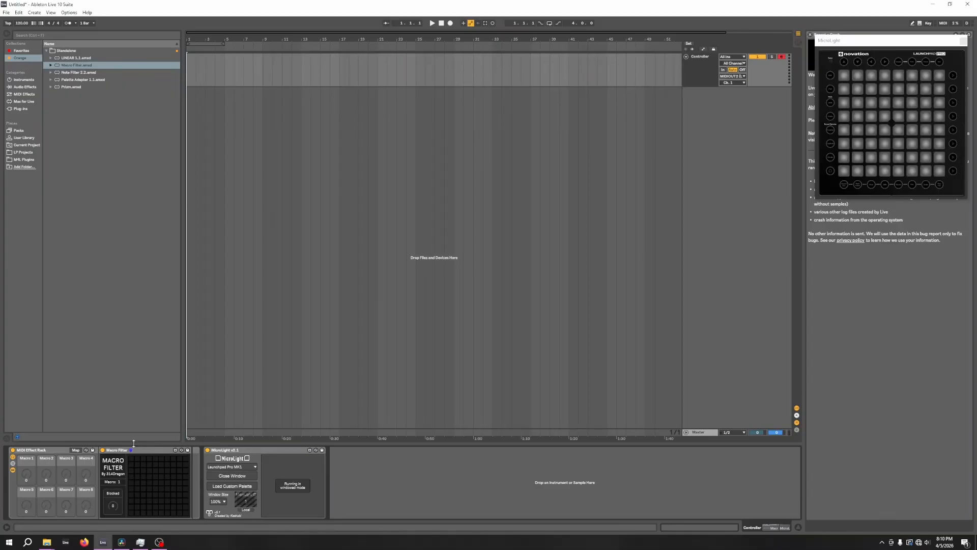
Mark a cell in the middle of the Macro Filter grid and sweep the macro value to test passing and blocking.
{"action": "left_click", "coordinate": [145, 483]}
{"action": "left_click_drag", "start_coordinate": [113, 505], "coordinate": [113, 455]}
{"action": "mouse_move", "coordinate": [113, 507]}
{"action": "left_mouse_down"}
{"action": "mouse_move", "coordinate": [113, 547]}
{"action": "mouse_move", "coordinate": [113, 507]}
{"action": "left_mouse_up"}
{"action": "left_click_drag", "start_coordinate": [114, 509], "coordinate": [114, 490]}
{"action": "left_click", "coordinate": [111, 495]}
Mark further cells along the upper rows of the Macro Filter grid as allowed macro values.
{"action": "left_click_drag", "start_coordinate": [132, 460], "coordinate": [145, 460]}
{"action": "left_click", "coordinate": [143, 464]}
{"action": "left_click", "coordinate": [142, 464]}
{"action": "left_click", "coordinate": [144, 467]}
{"action": "left_click_drag", "start_coordinate": [130, 459], "coordinate": [148, 459]}
Lower the Macro Filter's macro value and raise the rack's Macro 1 by three steps.
{"action": "left_click_drag", "start_coordinate": [112, 505], "coordinate": [112, 517]}
{"action": "left_click", "coordinate": [31, 482]}
{"action": "key", "text": "Up"}
{"action": "key", "text": "Up"}
{"action": "key", "text": "Up"}
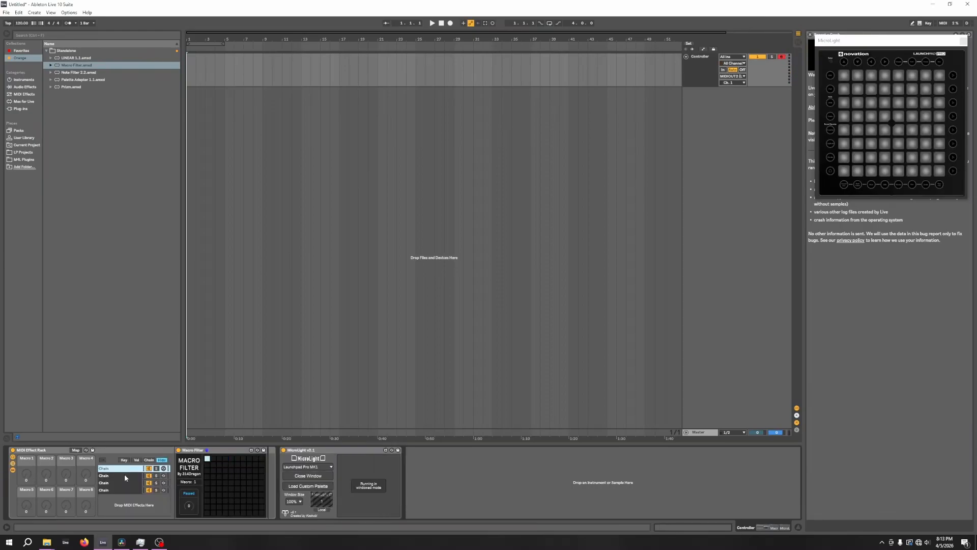
Compare the Macro Filter settings across the four chains of the MIDI Effect Rack.
{"action": "left_click", "coordinate": [125, 476]}
{"action": "left_click", "coordinate": [125, 484]}
{"action": "left_click", "coordinate": [126, 489]}
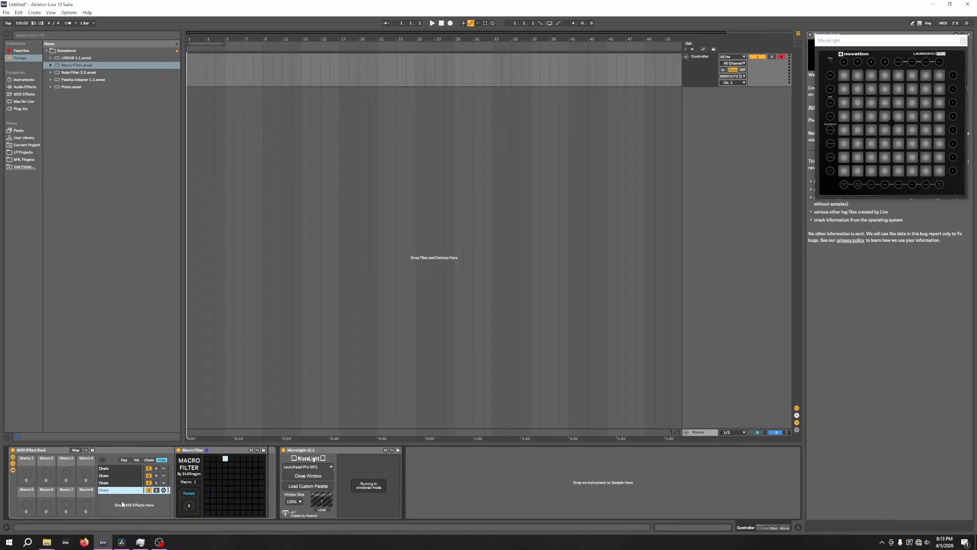
{"action": "left_click", "coordinate": [115, 468]}
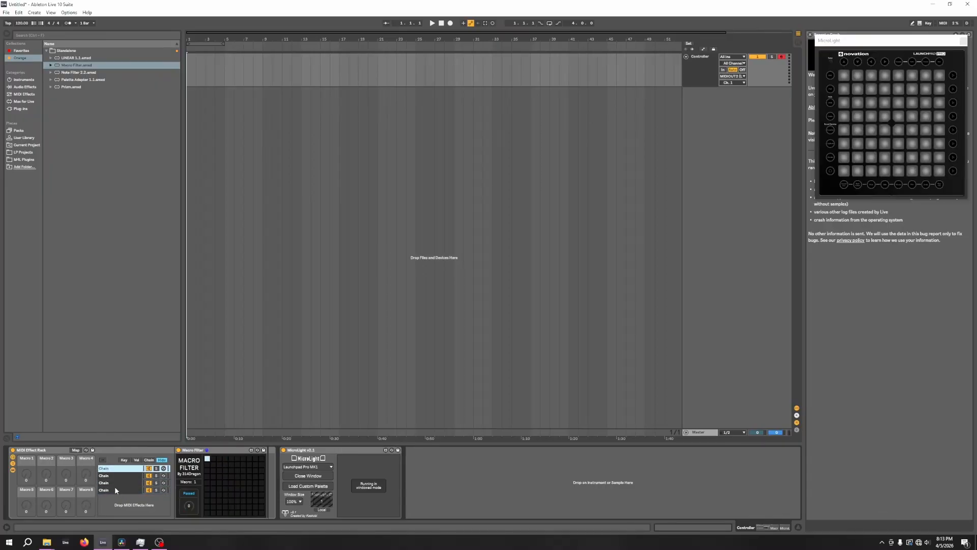
Insert Note Filter before MicroLight and try selecting all pads, deselecting all pads, and selecting the right side column.
{"action": "left_click_drag", "start_coordinate": [79, 72], "coordinate": [7, 487]}
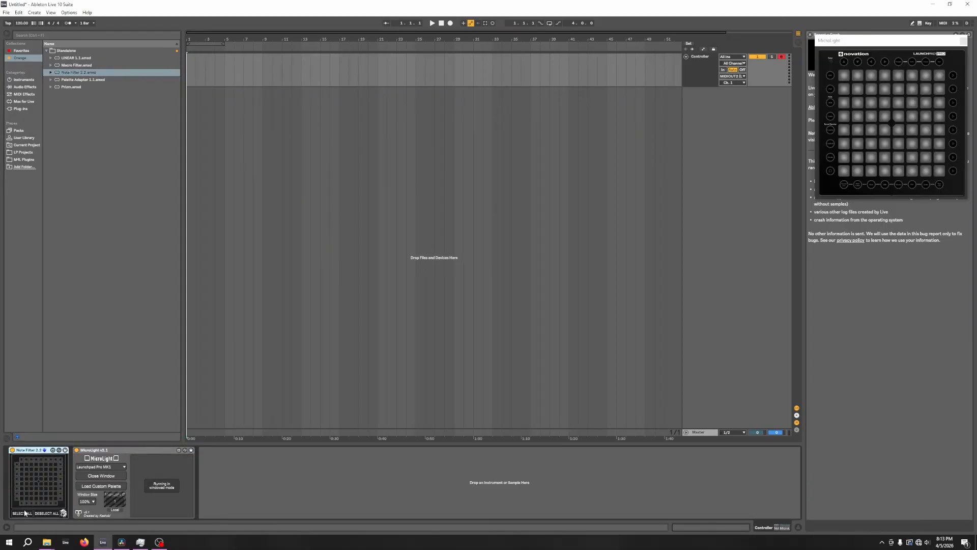
{"action": "left_click", "coordinate": [23, 514]}
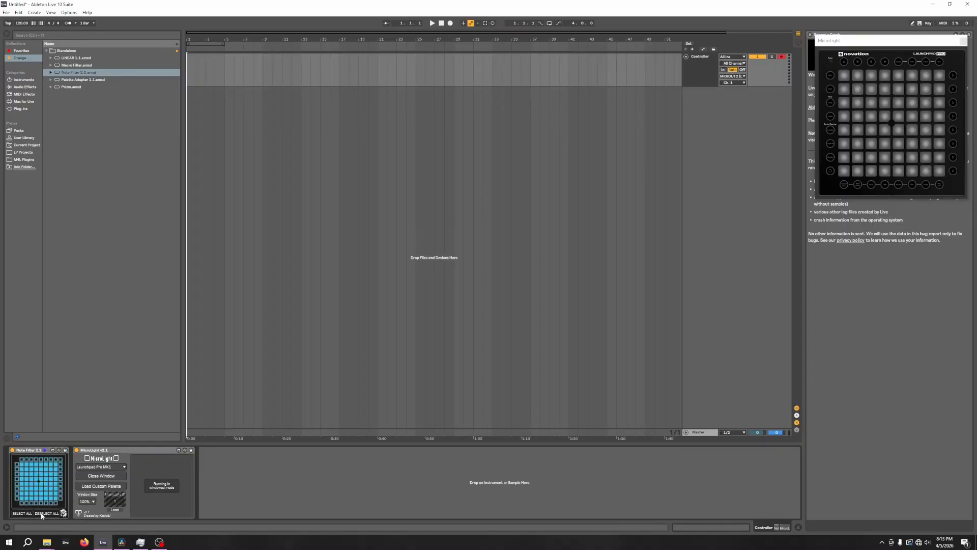
{"action": "left_click", "coordinate": [42, 514]}
{"action": "mouse_move", "coordinate": [61, 460]}
{"action": "left_mouse_down"}
{"action": "mouse_move", "coordinate": [16, 476]}
{"action": "mouse_move", "coordinate": [68, 474]}
{"action": "mouse_move", "coordinate": [14, 478]}
{"action": "mouse_move", "coordinate": [71, 484]}
{"action": "mouse_move", "coordinate": [59, 501]}
{"action": "left_mouse_up"}
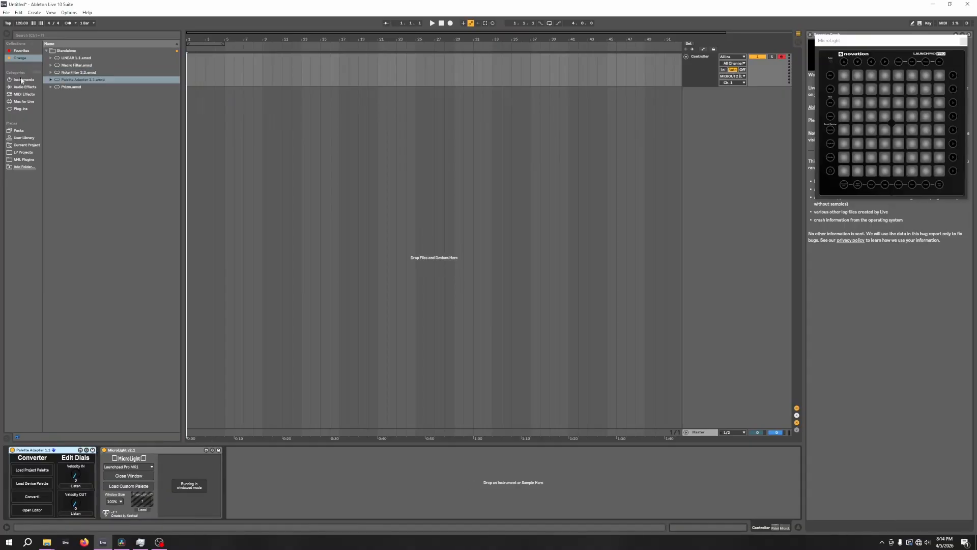
Place b1.mid from the LP Projects library on the Controller track at bar 5 and play it.
{"action": "left_click", "coordinate": [25, 152]}
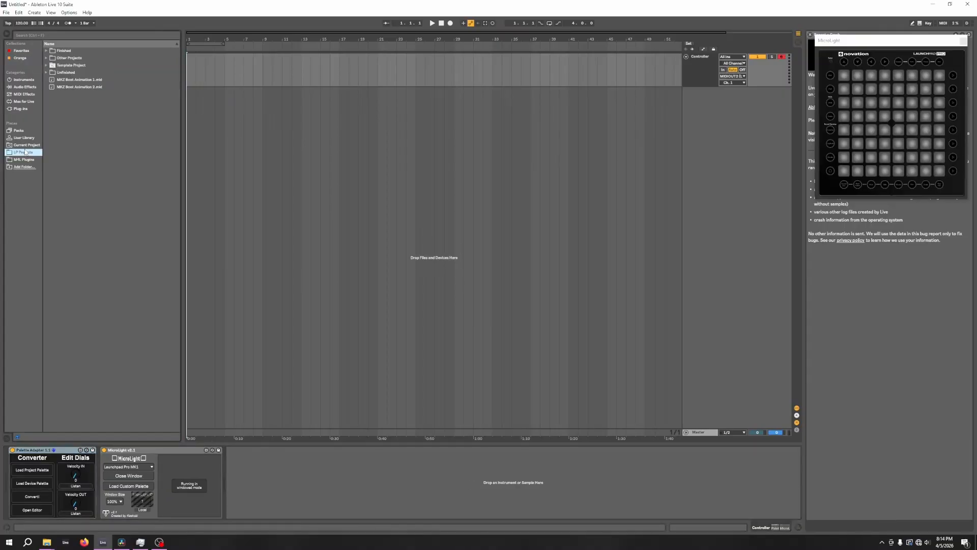
{"action": "left_click", "coordinate": [25, 159]}
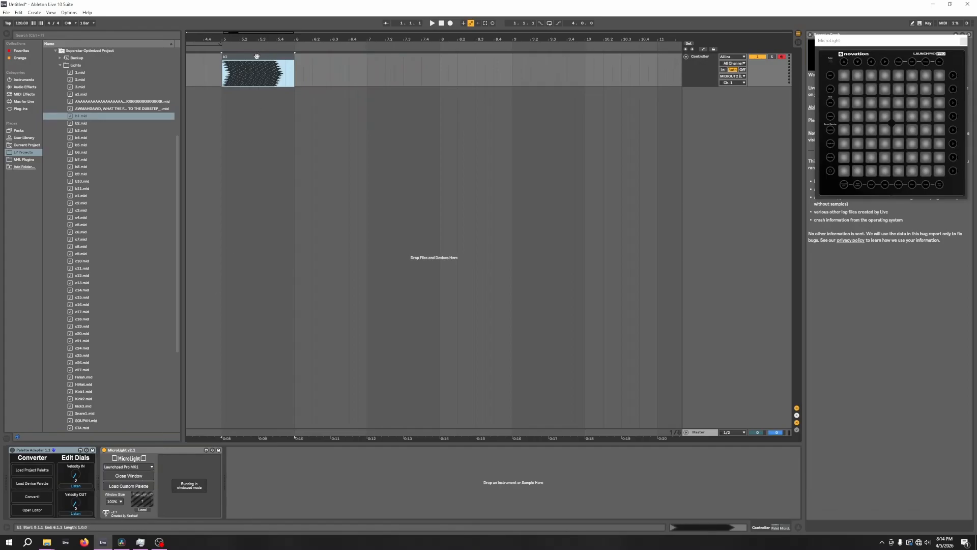
{"action": "key", "text": "space"}
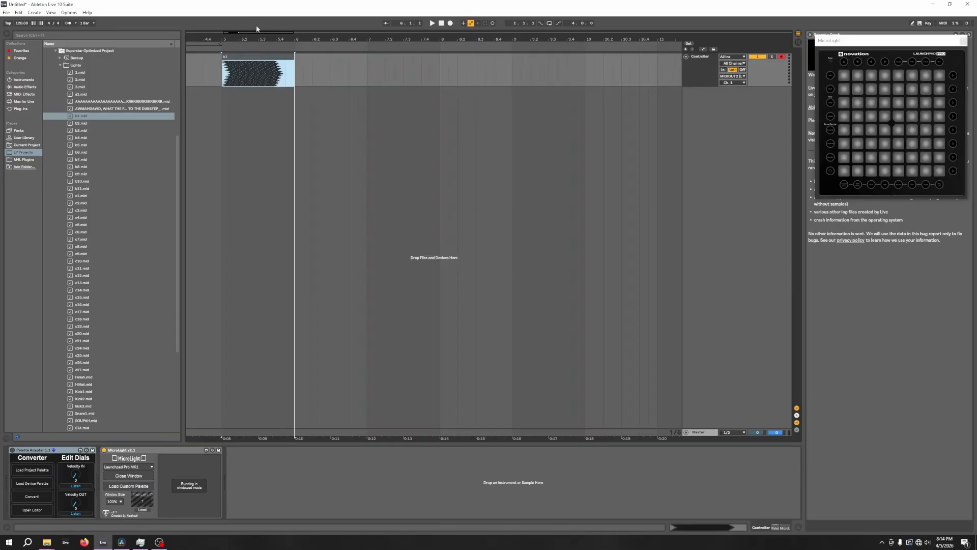
Enable Palette Adapter and load mat1jaczyyyPalette as the project palette.
{"action": "left_click", "coordinate": [16, 454]}
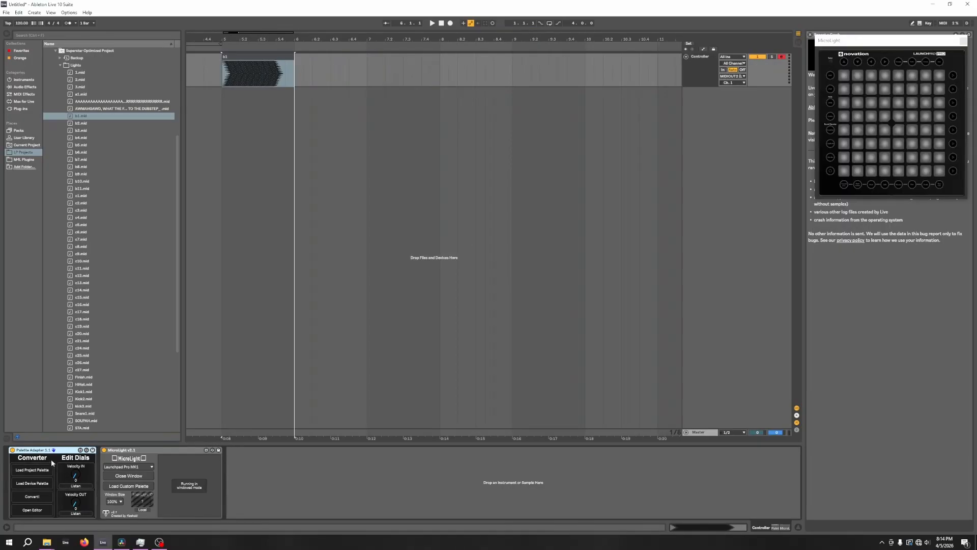
{"action": "left_click", "coordinate": [24, 470]}
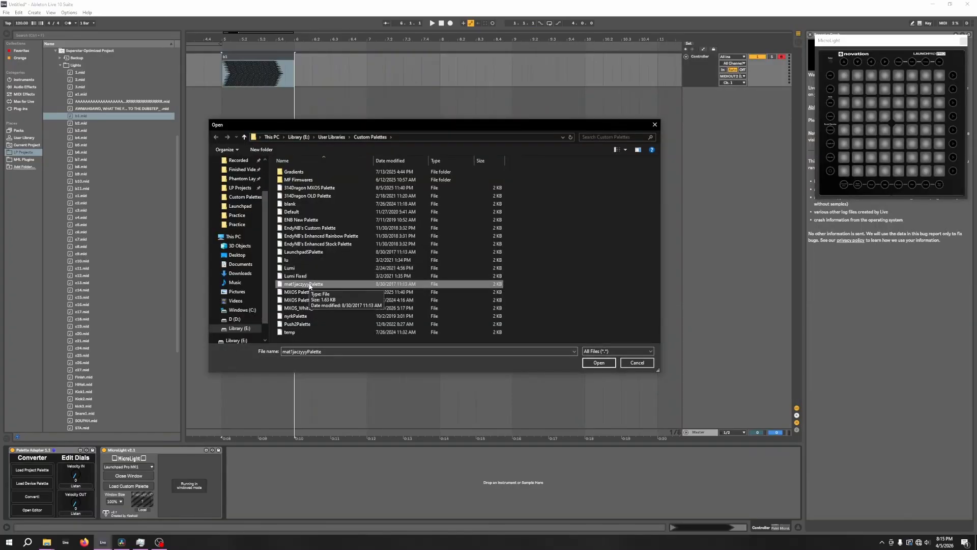
{"action": "left_click", "coordinate": [599, 363]}
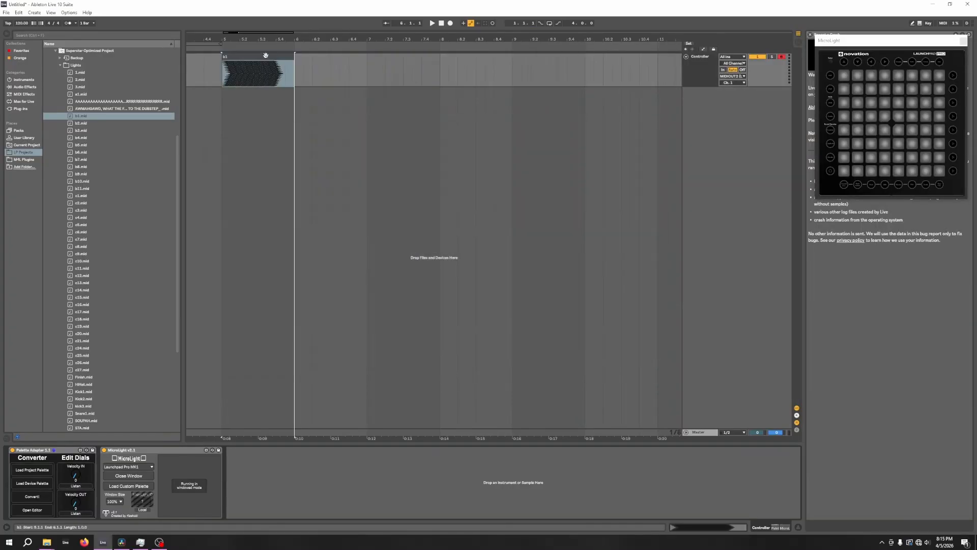
Load 314Dragon MXOS Palette as the device palette in Palette Adapter.
{"action": "left_click", "coordinate": [35, 485]}
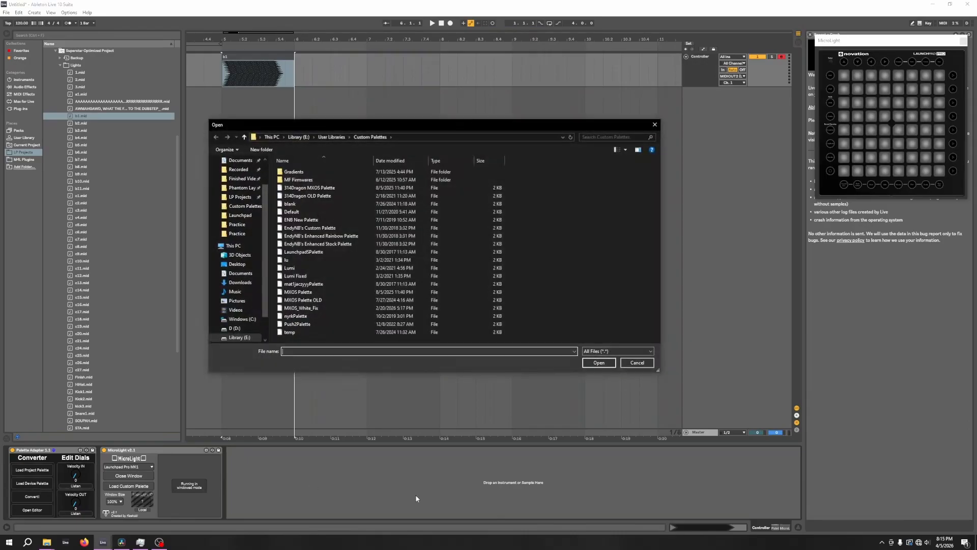
{"action": "left_click", "coordinate": [320, 189]}
{"action": "double_click", "coordinate": [319, 189]}
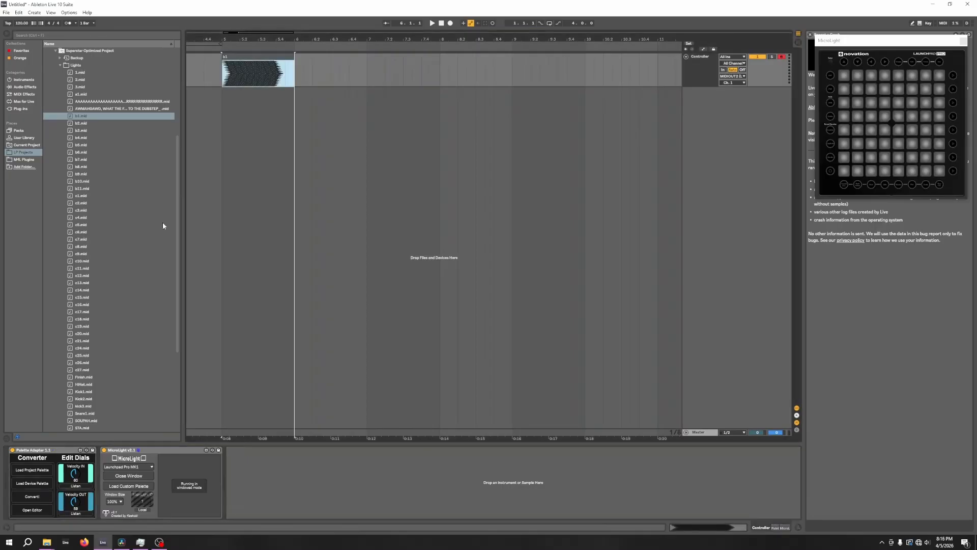
Play the b1 clip from its start at bar 5 to check the palette conversion, and stop playback.
{"action": "left_click", "coordinate": [222, 83]}
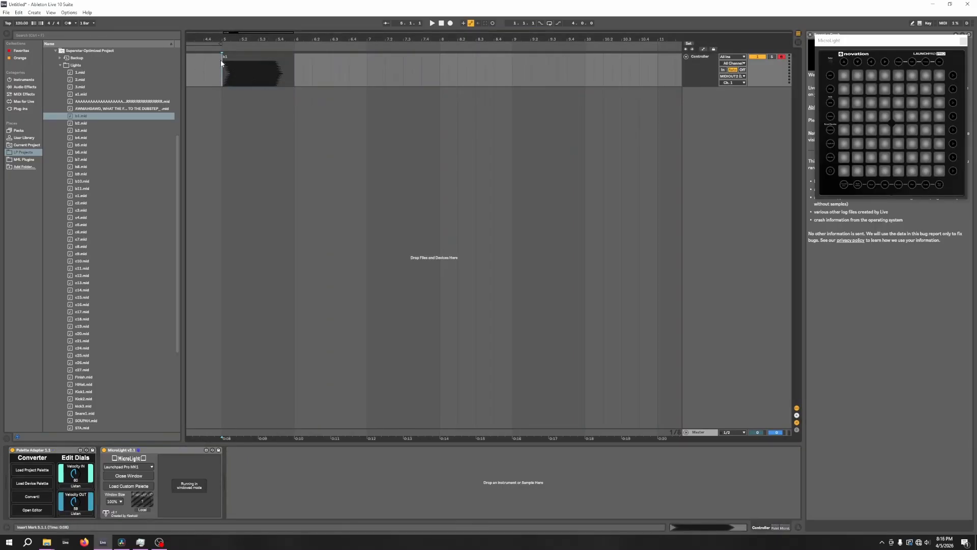
{"action": "key", "text": "space"}
{"action": "key", "text": "space"}
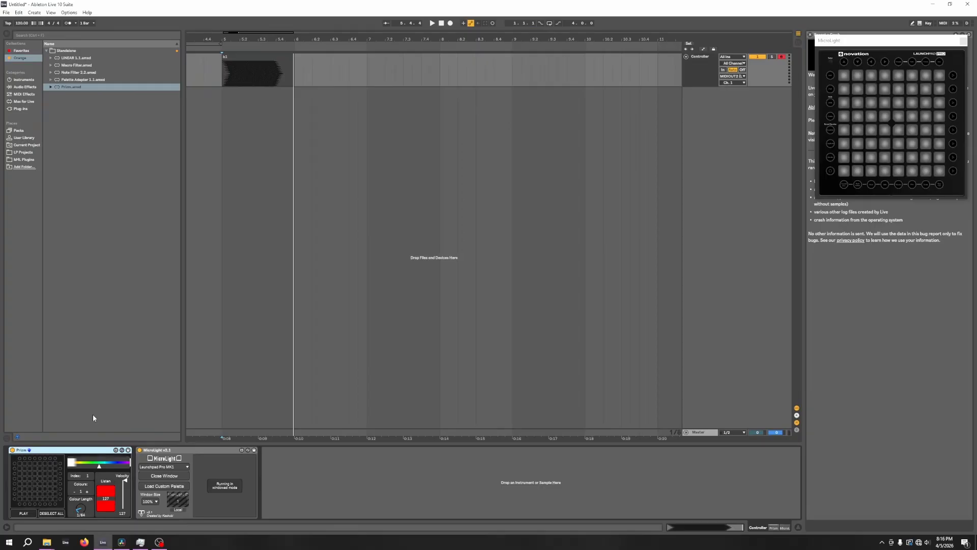
Draw a pattern of pads on the Prism device's grid and show its Sharp gradient view.
{"action": "mouse_move", "coordinate": [50, 474]}
{"action": "left_mouse_down"}
{"action": "mouse_move", "coordinate": [28, 490]}
{"action": "mouse_move", "coordinate": [58, 496]}
{"action": "mouse_move", "coordinate": [5, 492]}
{"action": "left_mouse_up"}
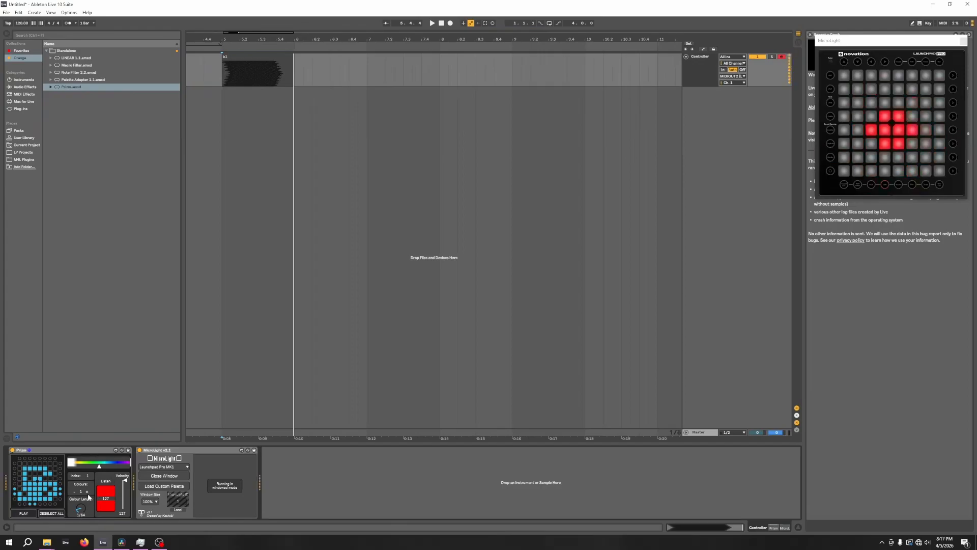
{"action": "left_click", "coordinate": [46, 458]}
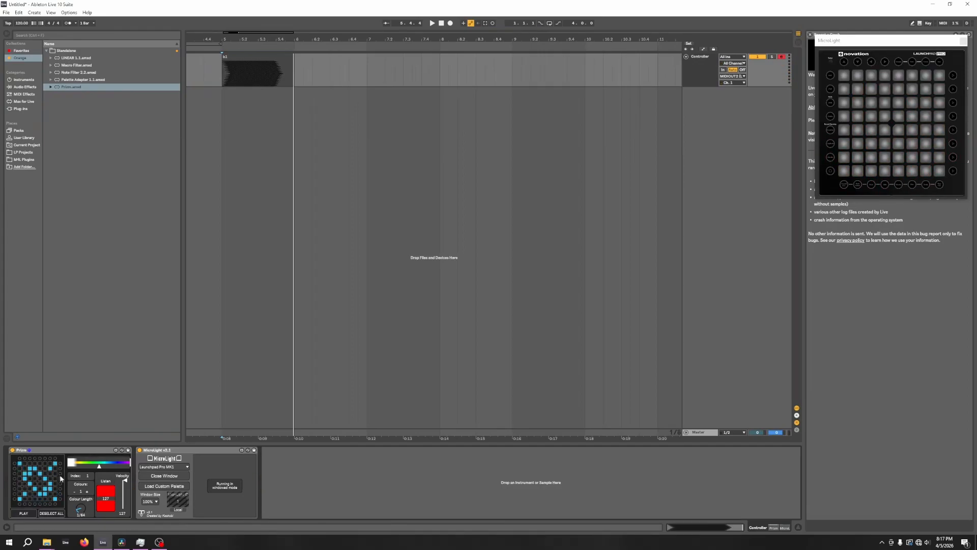
{"action": "left_click", "coordinate": [46, 490]}
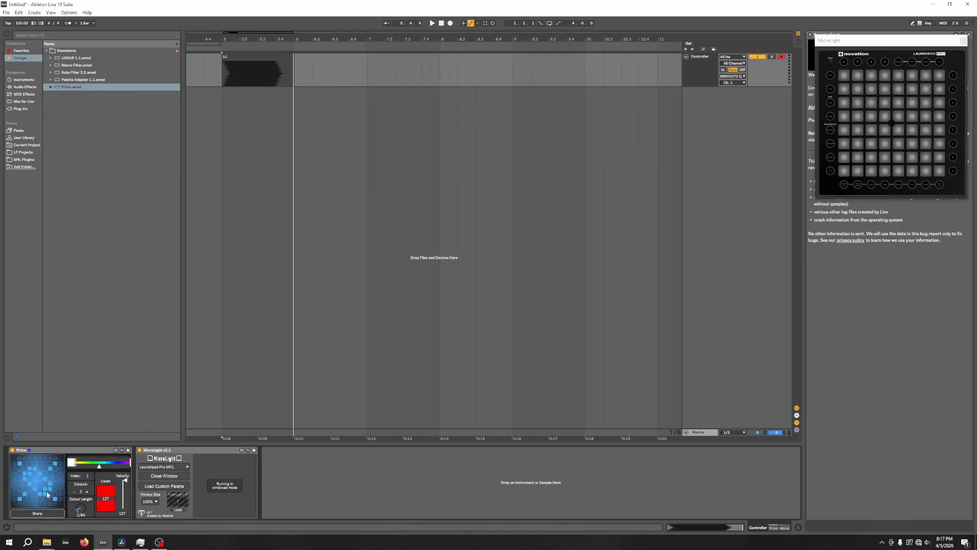
{"action": "left_click", "coordinate": [17, 506]}
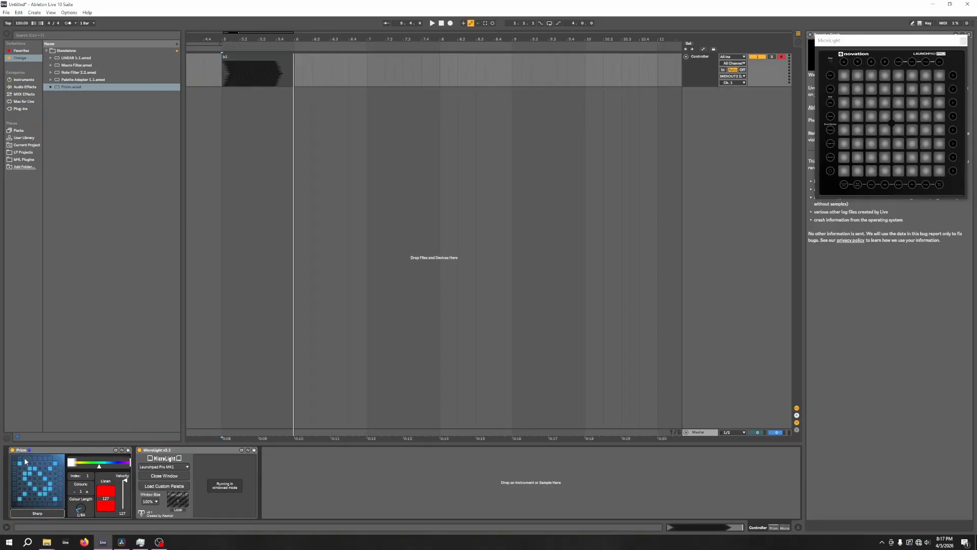
Switch Prism's timing from Colour Length to Frame Length at 1/128 and play the pad pattern.
{"action": "left_click", "coordinate": [75, 501]}
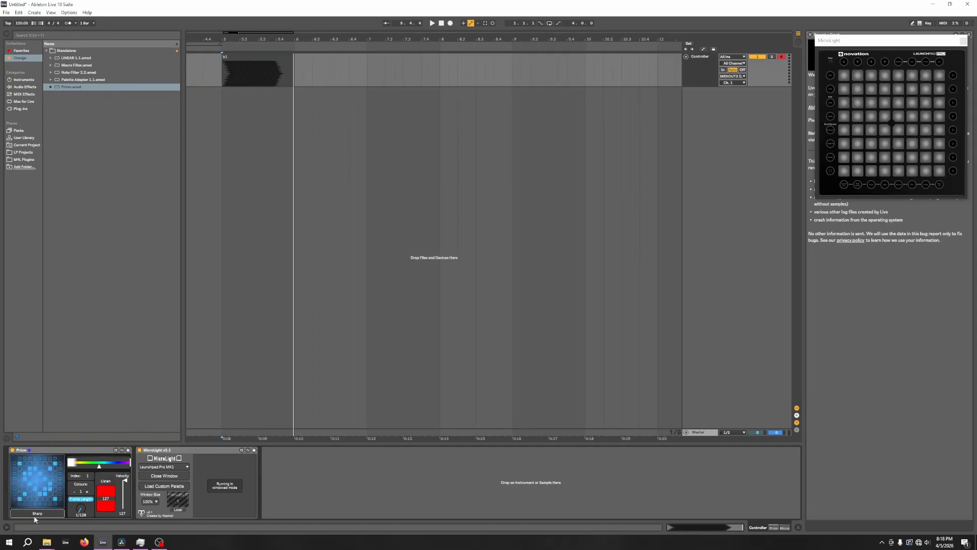
{"action": "left_click", "coordinate": [40, 513]}
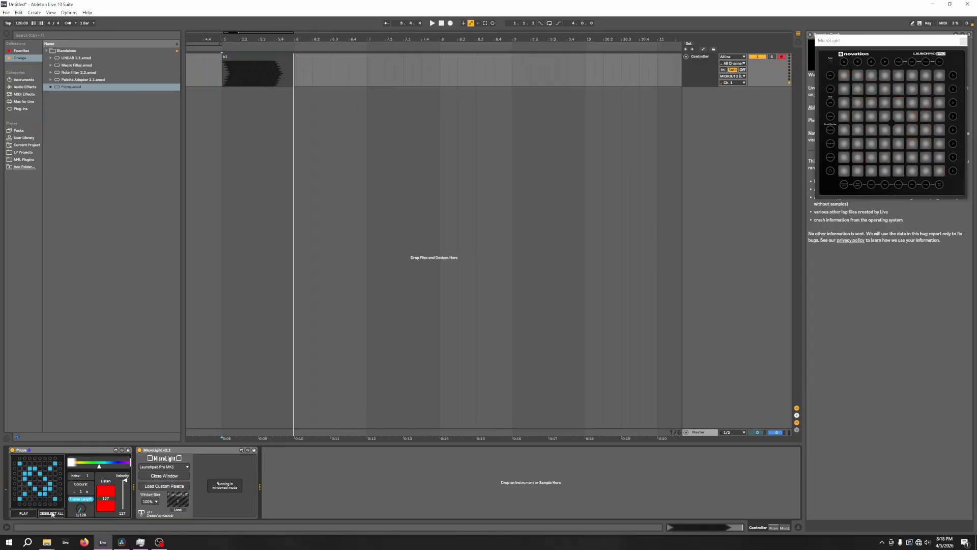
{"action": "left_click", "coordinate": [28, 512]}
{"action": "left_click", "coordinate": [32, 512]}
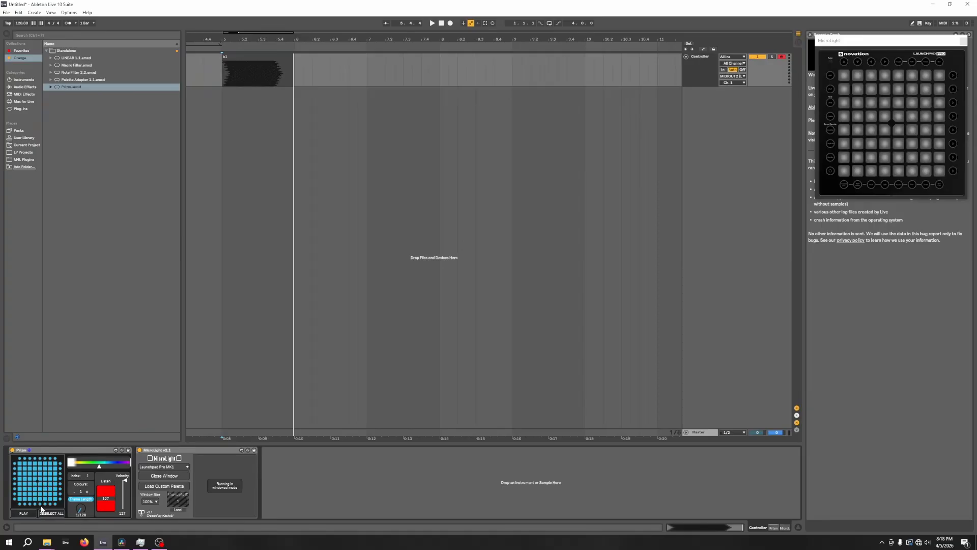
Deselect all pads on Prism's grid, switch the grid from Play to Draw, and undo back to the drawn pad pattern.
{"action": "left_click", "coordinate": [41, 509]}
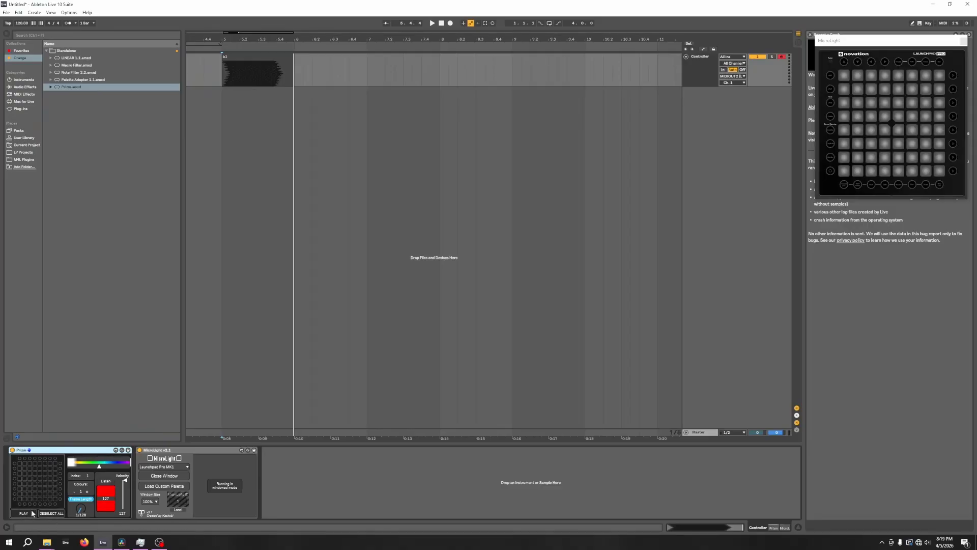
{"action": "left_click", "coordinate": [24, 513]}
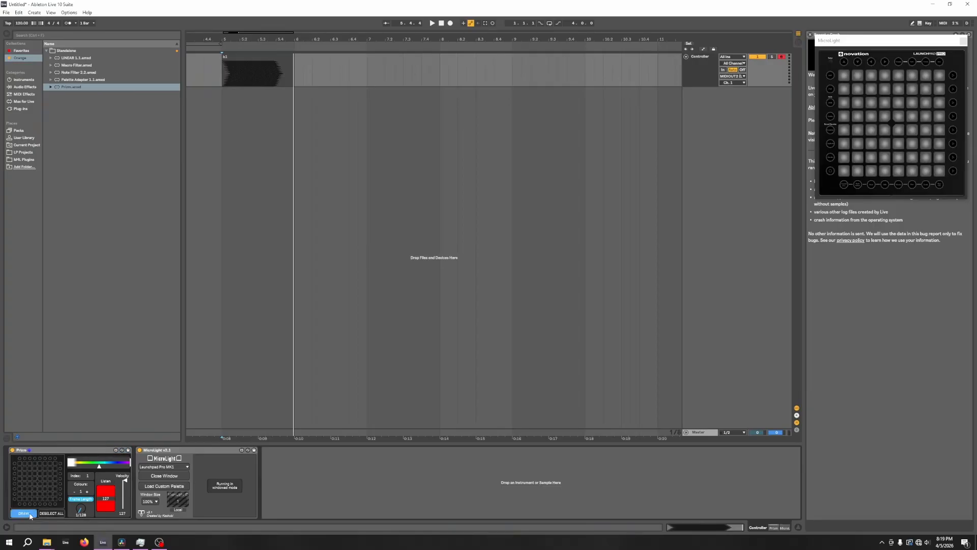
{"action": "left_click", "coordinate": [26, 450]}
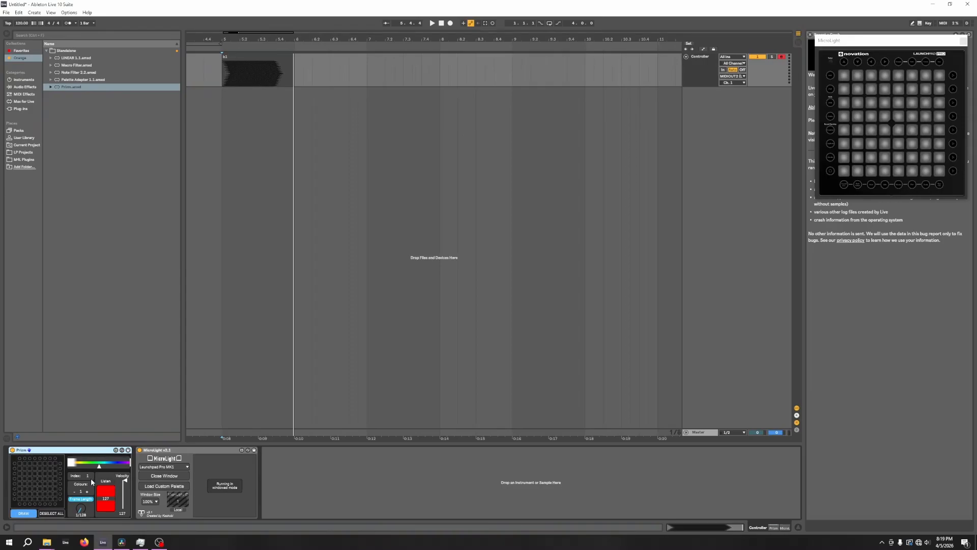
{"action": "key", "text": "ctrl+z"}
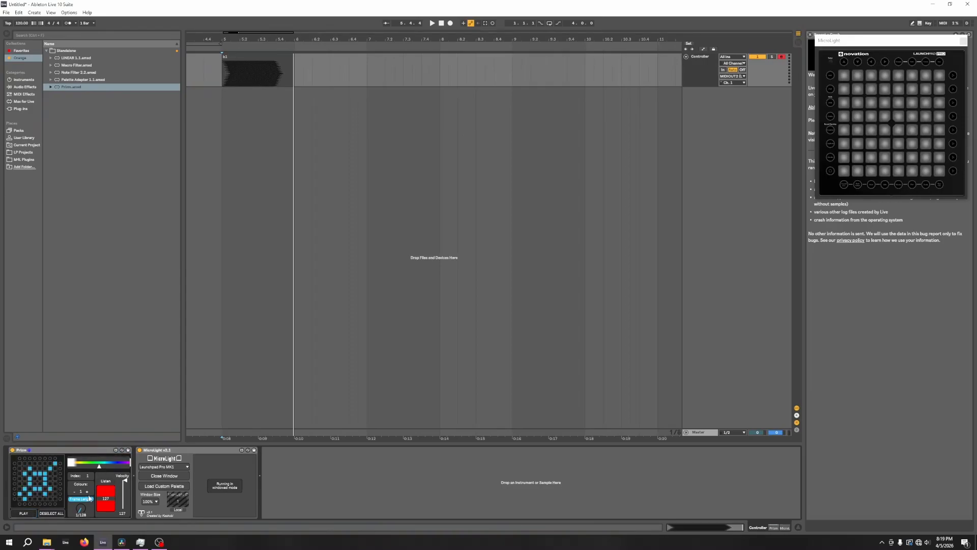
Add more colours to Prism's gradient and launch Eyedrop from the Master track.
{"action": "left_click", "coordinate": [87, 492]}
{"action": "mouse_move", "coordinate": [107, 501]}
{"action": "left_mouse_down"}
{"action": "mouse_move", "coordinate": [108, 440]}
{"action": "mouse_move", "coordinate": [108, 500]}
{"action": "left_mouse_up"}
{"action": "left_click", "coordinate": [695, 432]}
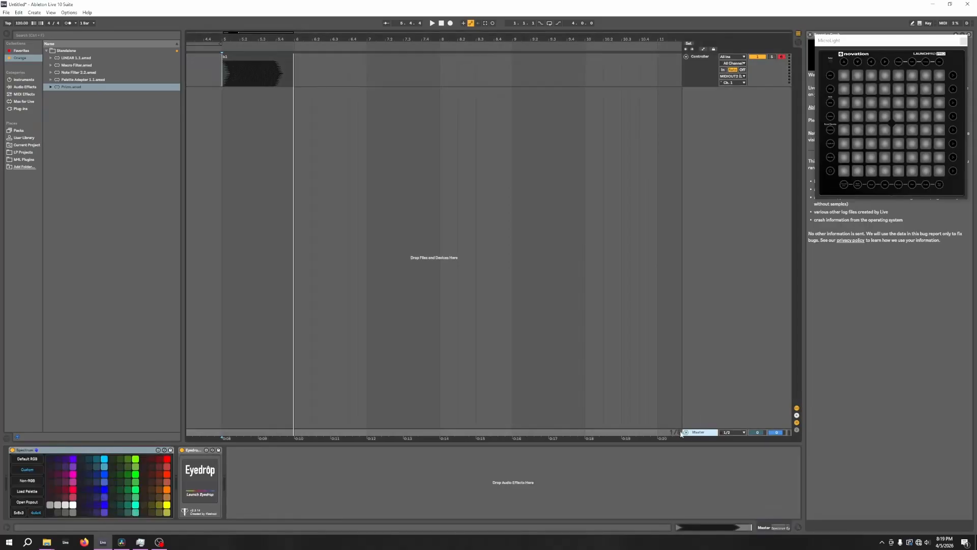
{"action": "left_click", "coordinate": [191, 476]}
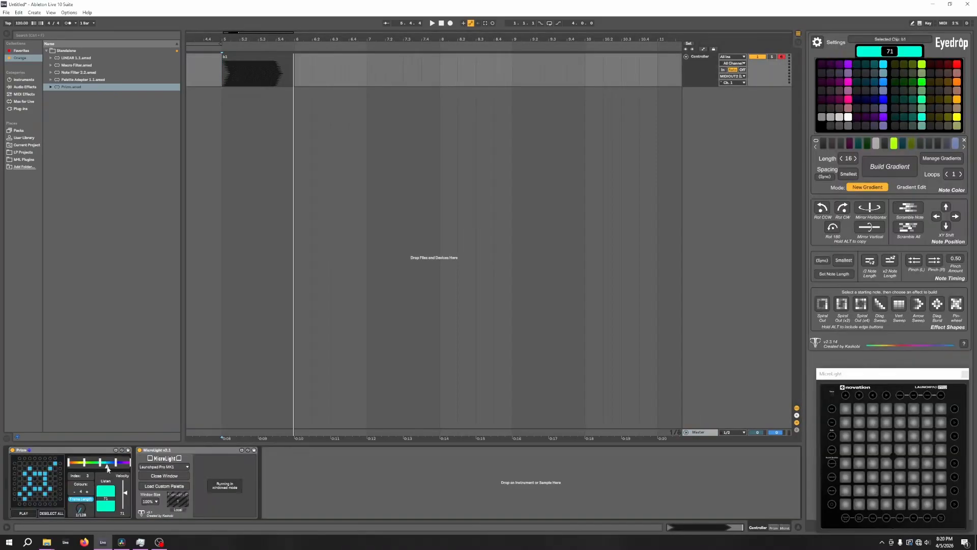
Feed colours 55 and 39 from Eyedrop's palette to Prism's selected gradient colour through its Listen function.
{"action": "left_click", "coordinate": [883, 81]}
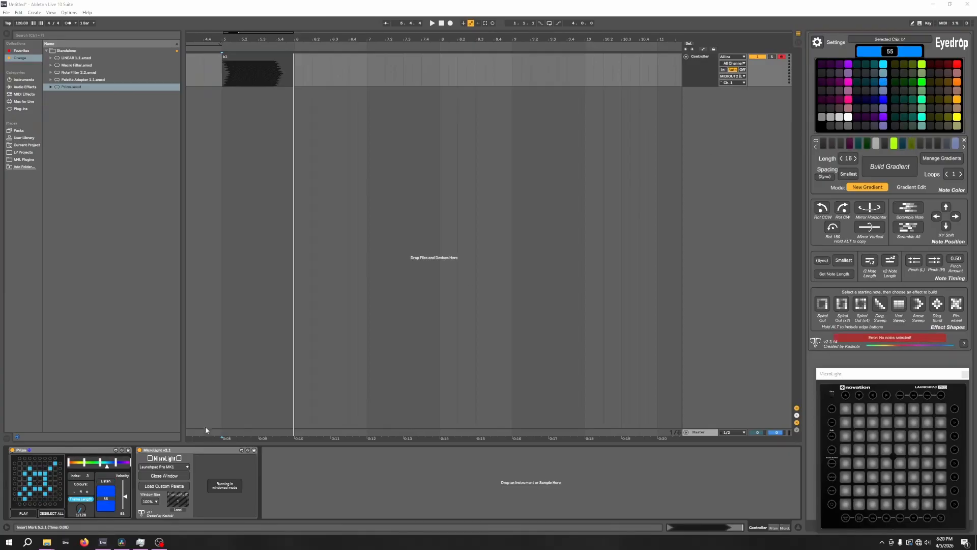
{"action": "left_click", "coordinate": [882, 65]}
{"action": "left_click", "coordinate": [105, 480]}
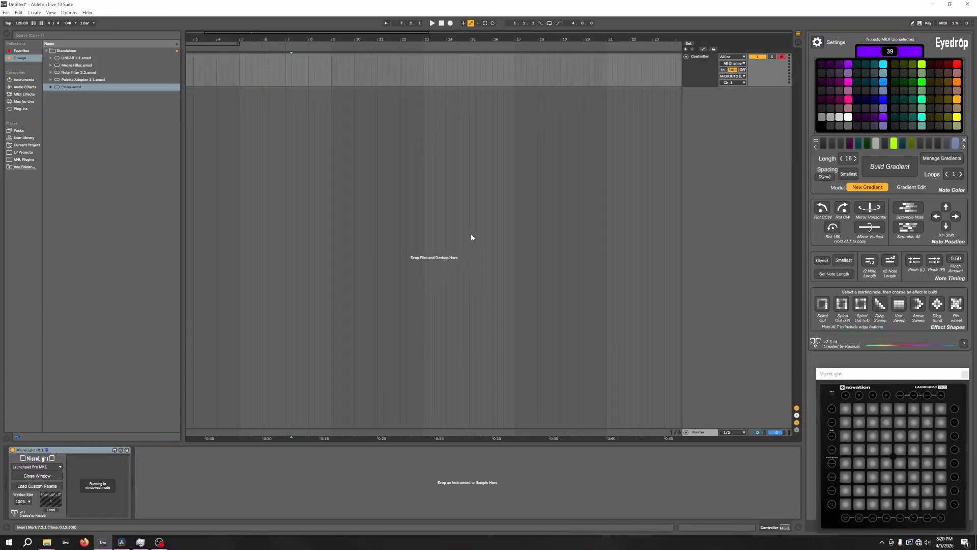